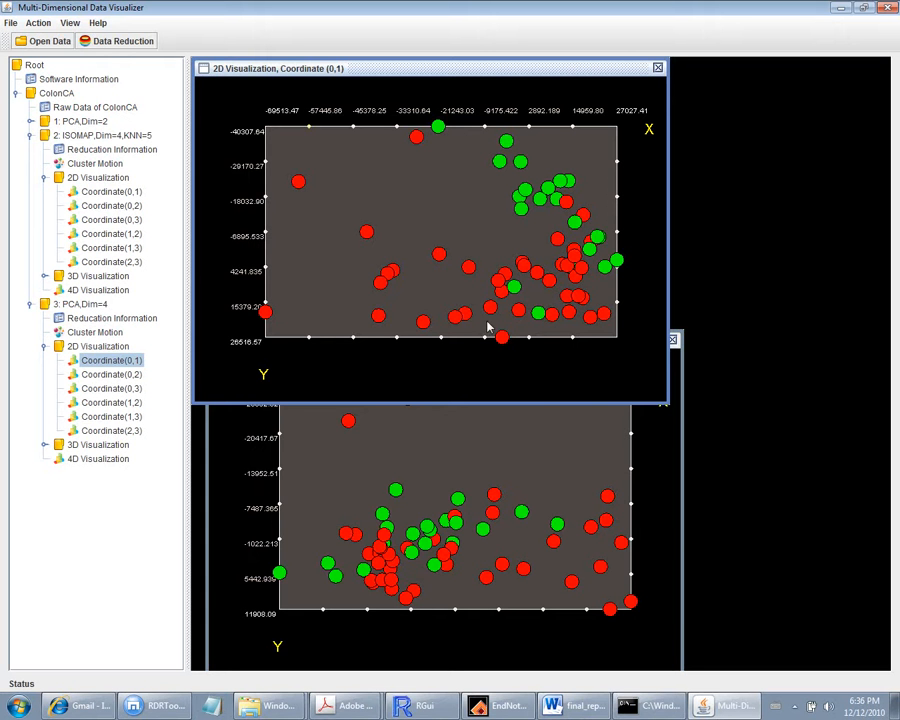
Compare the PCA and ISOMAP 2D plots of coordinates (0,1), moving the PCA plot up and returning the ISOMAP plot to the front.
click(502, 468)
drag(480, 343, 452, 199)
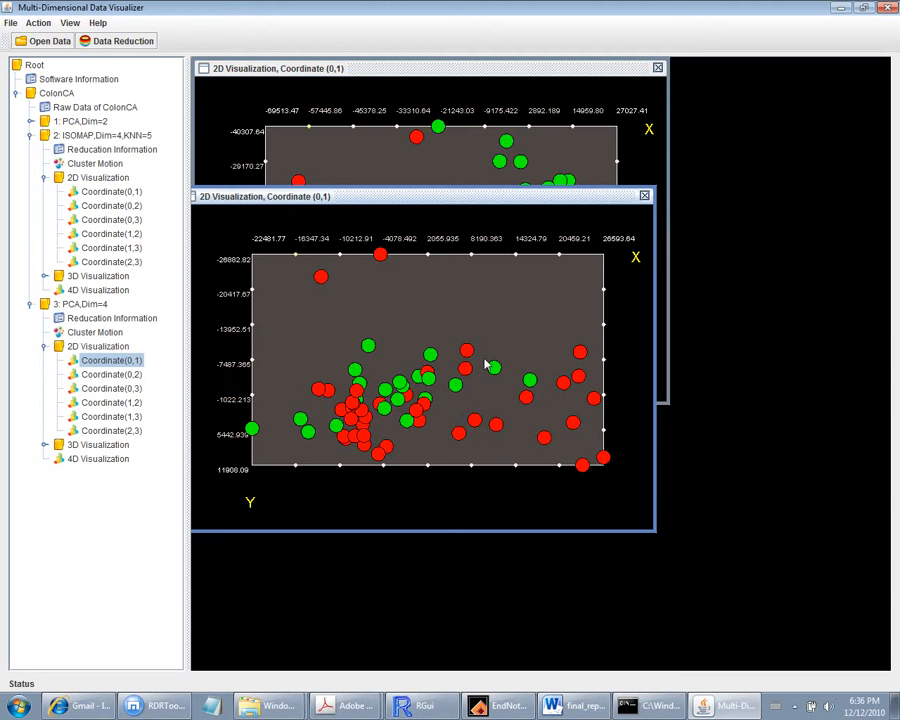
click(490, 143)
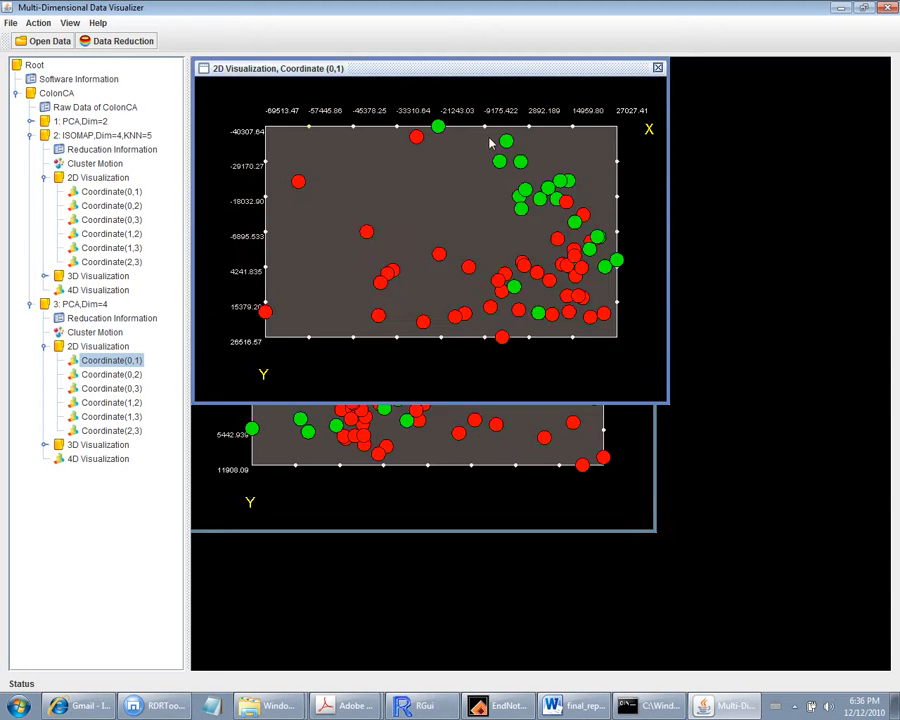
View the PCA 2D plot of coordinates (1,2) beside the others, and the ISOMAP 2D plot of coordinates (1,3).
click(112, 402)
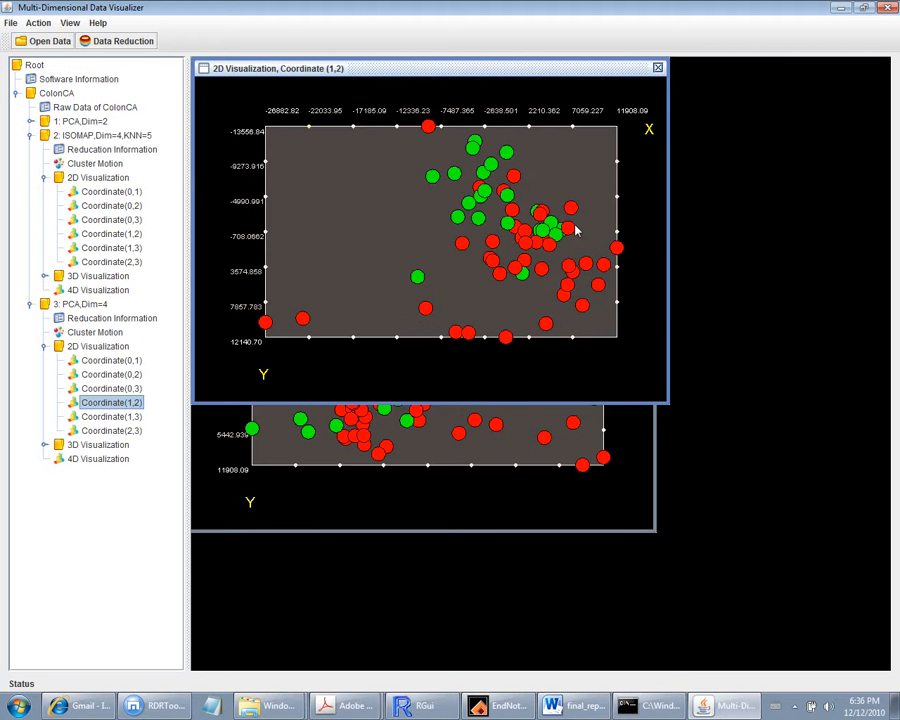
drag(385, 72, 595, 99)
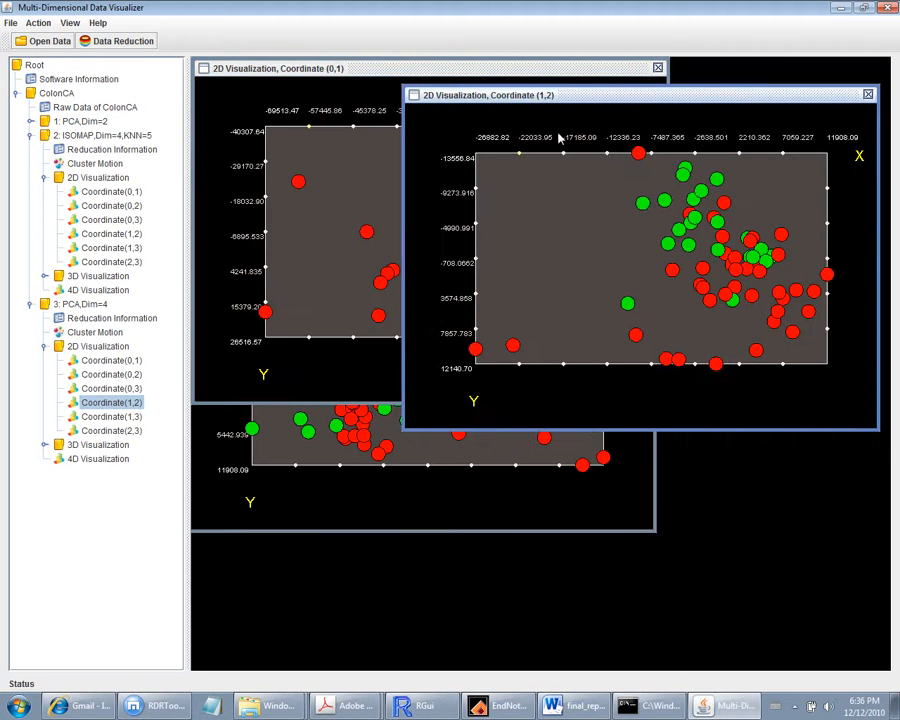
click(122, 248)
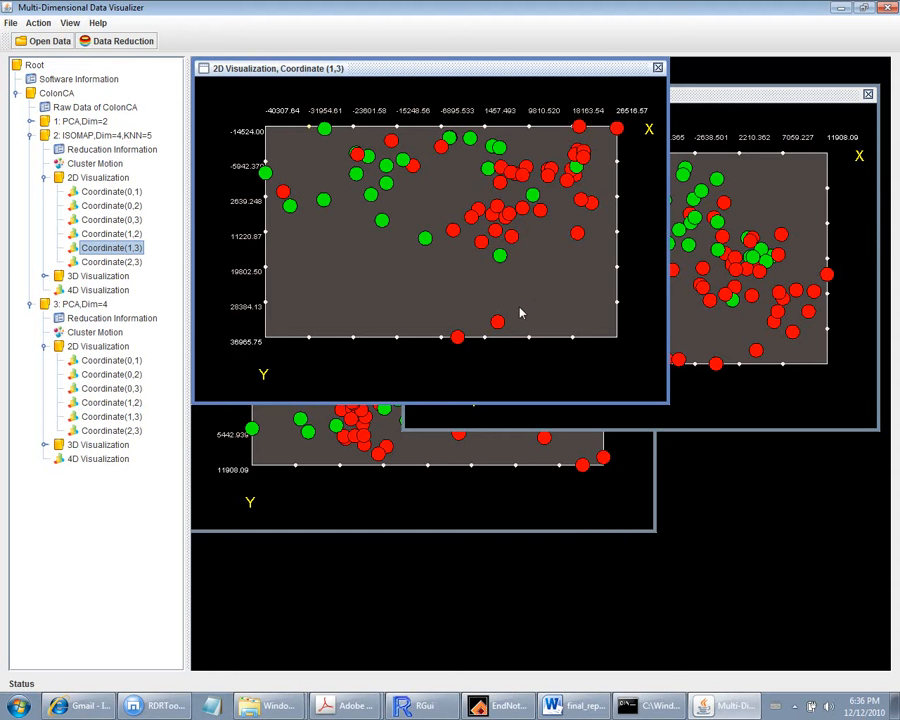
Close all open 2D visualization windows.
click(659, 69)
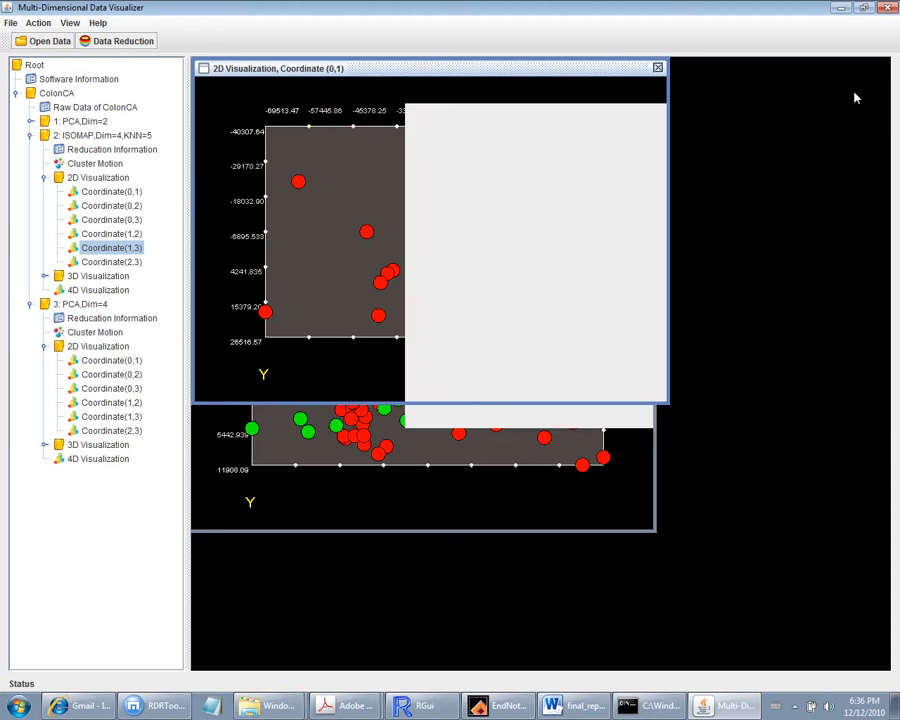
click(659, 68)
click(647, 196)
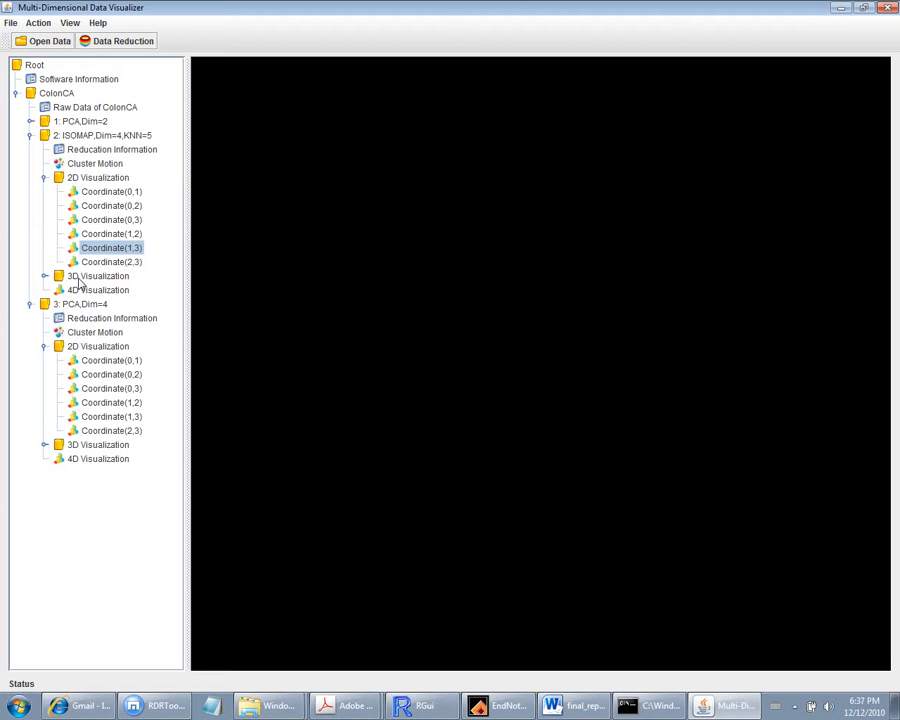
View the ISOMAP 2D plot of coordinates (0,1) again and close it.
double_click(98, 192)
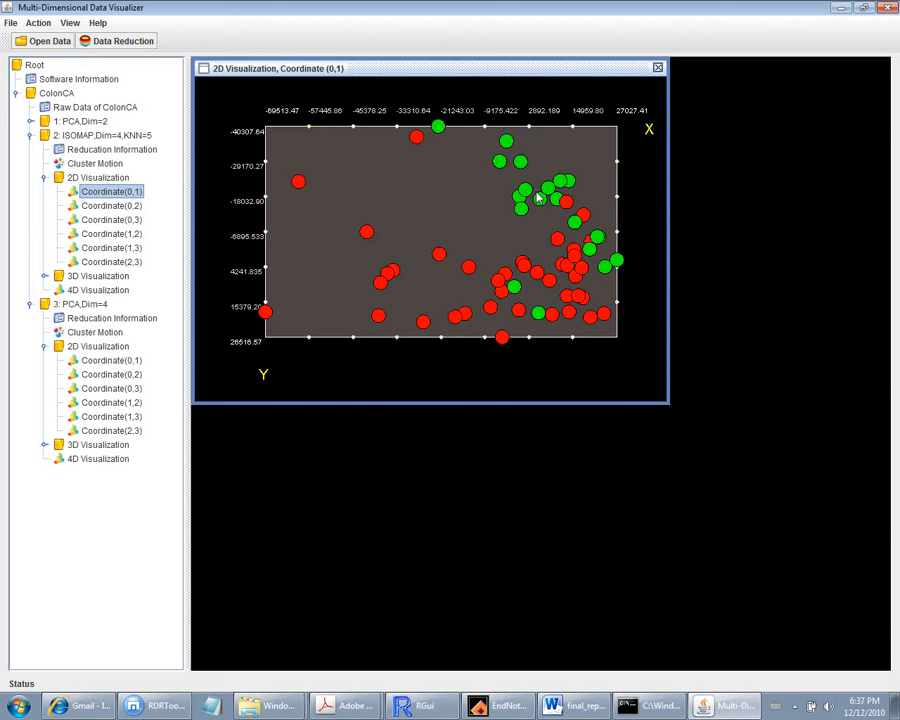
click(657, 67)
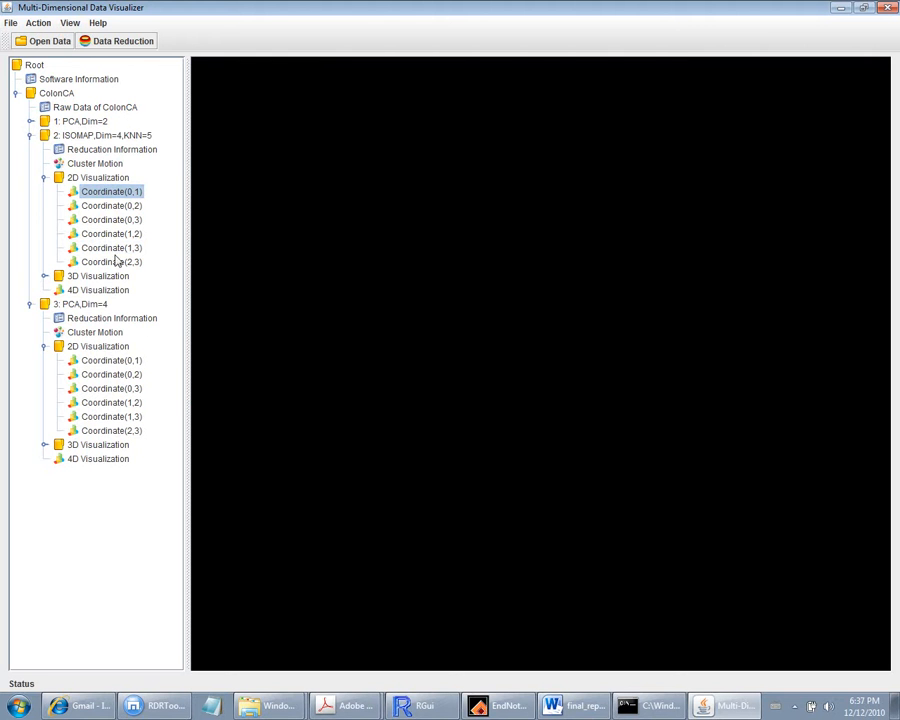
Expand the 3D visualizations of the ISOMAP and PCA (Dim=4) reductions and open the (0,1,2) plot of each.
click(44, 276)
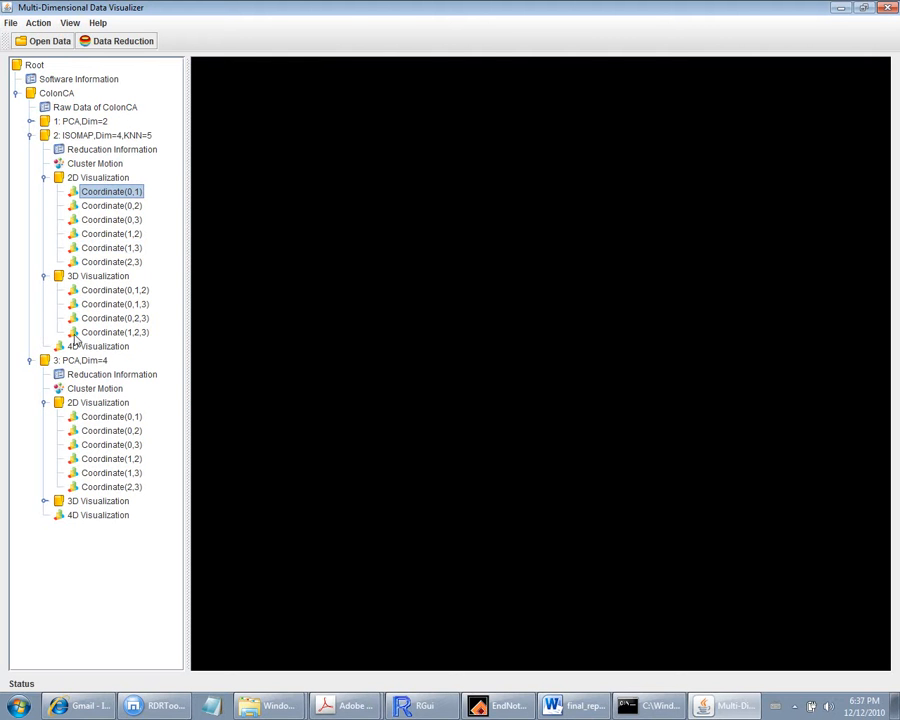
click(44, 501)
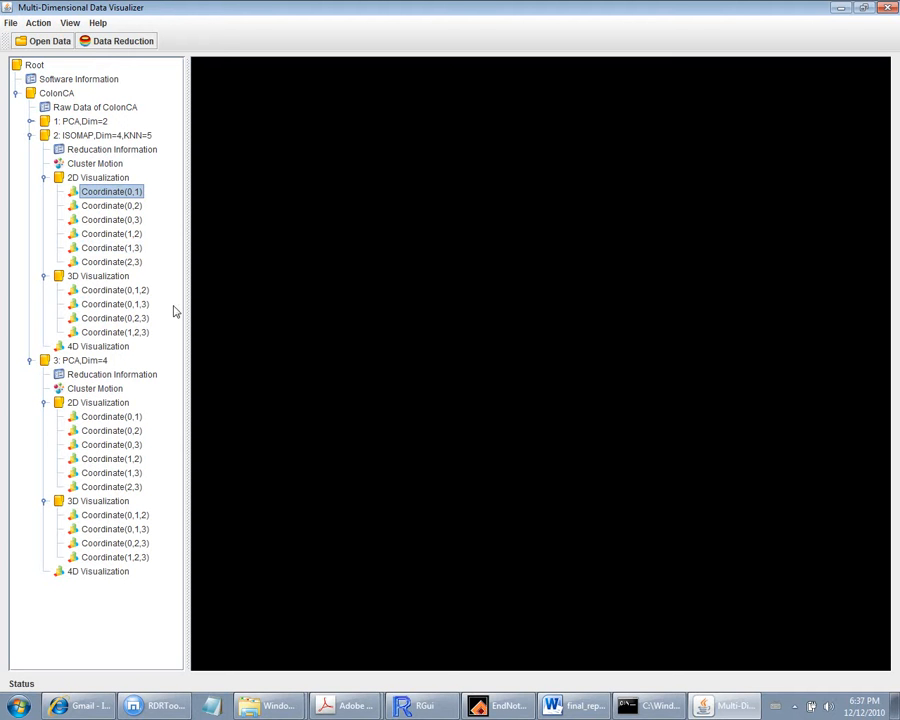
click(118, 292)
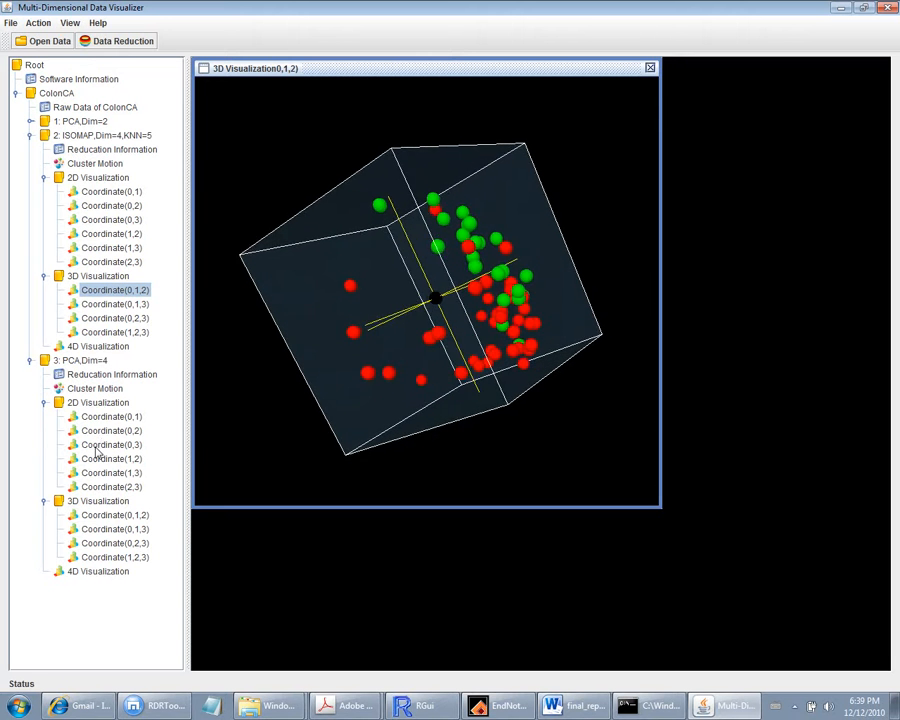
click(115, 515)
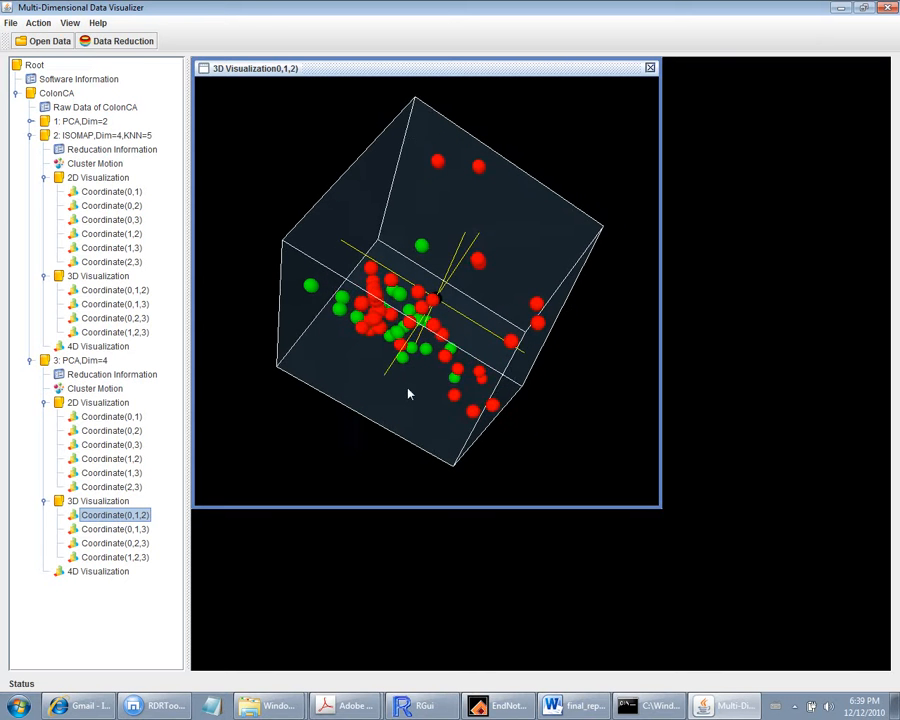
Rotate the PCA 3D plot and reposition its window so that it overlaps the ISOMAP 3D plot only partly.
drag(405, 309, 406, 428)
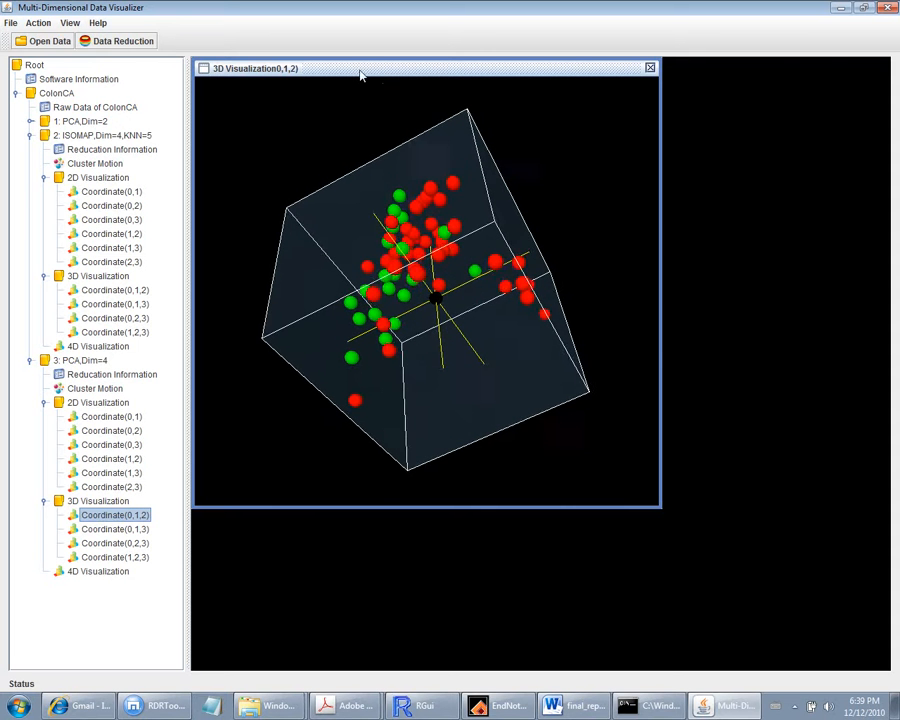
drag(352, 72, 578, 80)
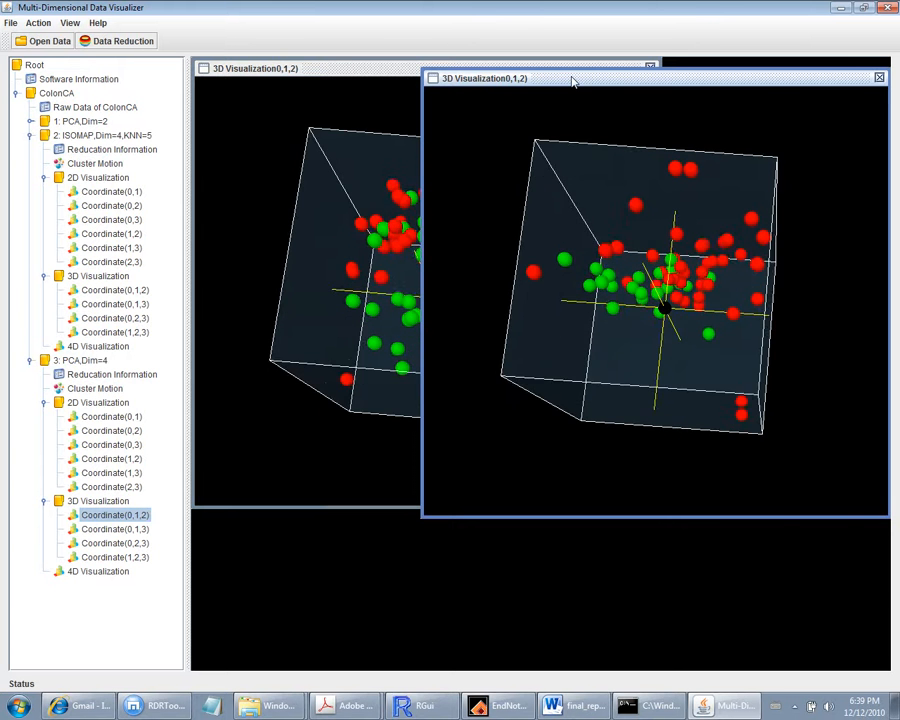
drag(573, 82, 604, 158)
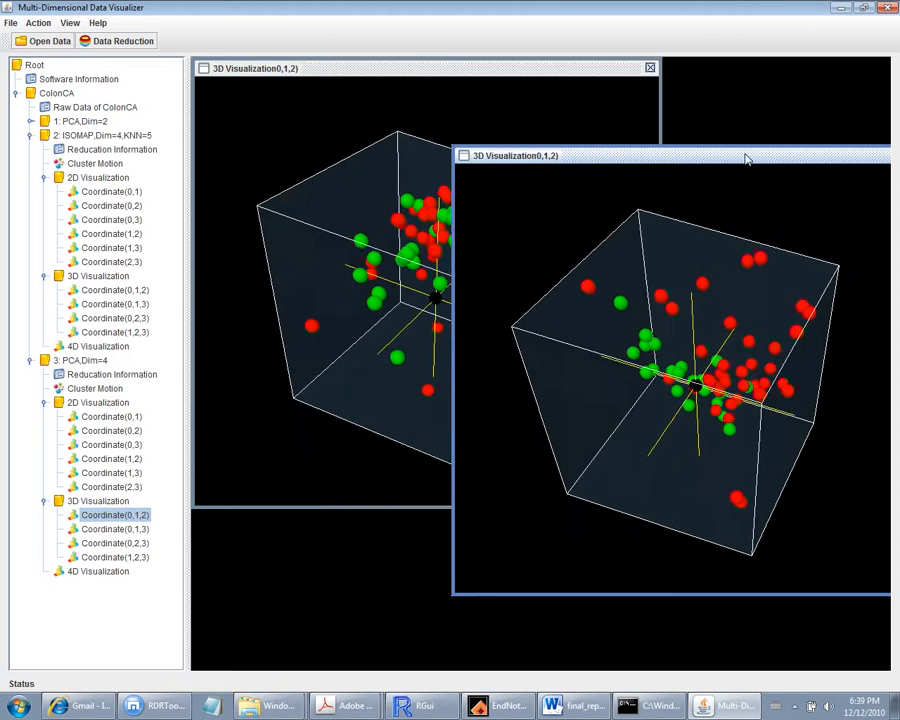
drag(745, 157, 565, 108)
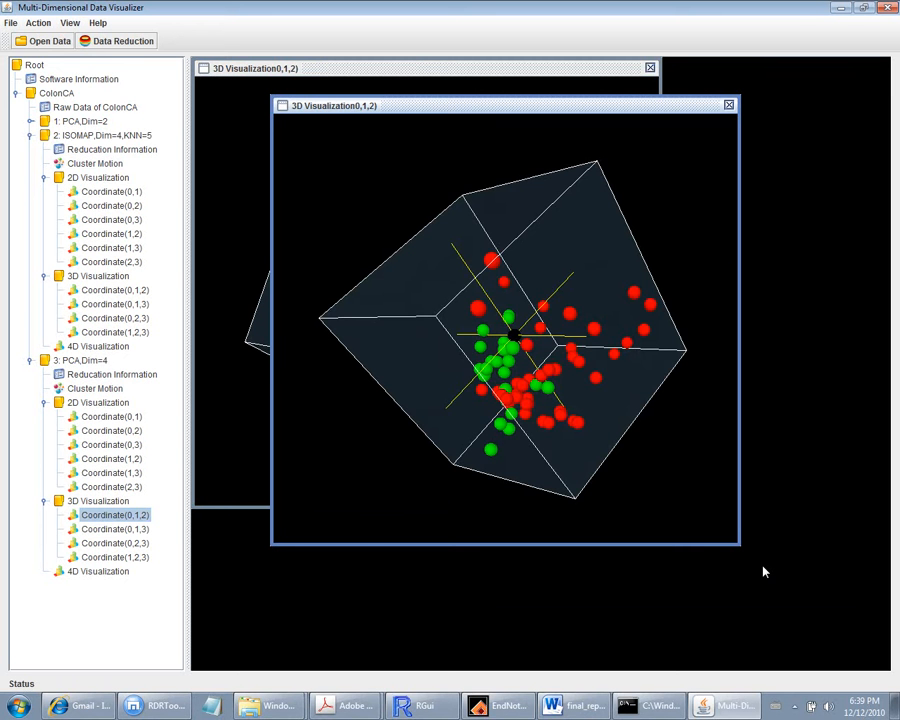
Rotate the PCA 3D plot to examine how the red and green samples separate from several angles.
drag(637, 488, 362, 548)
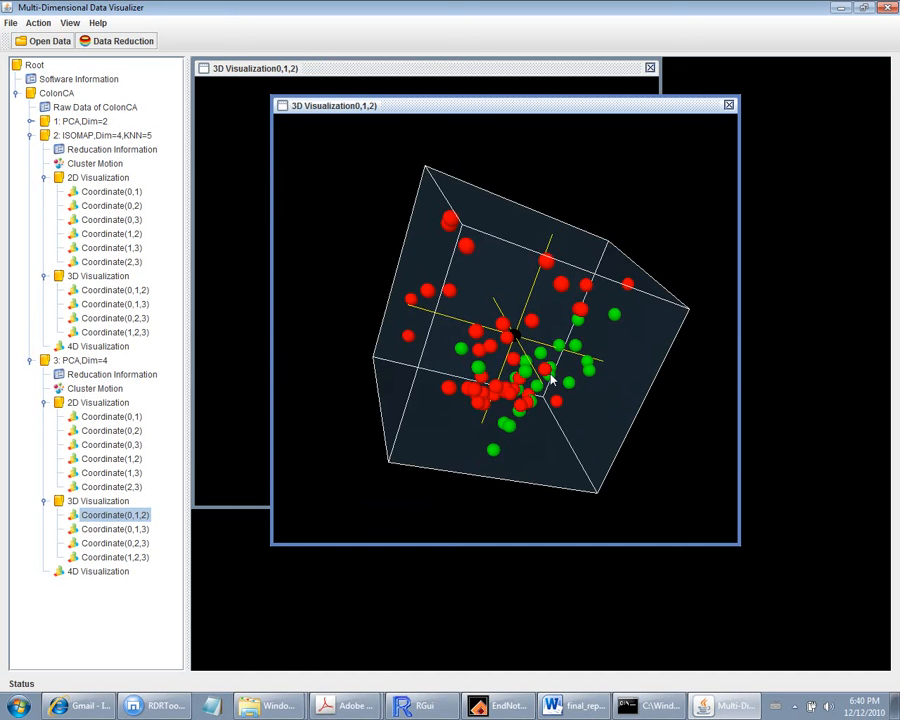
drag(479, 383, 522, 426)
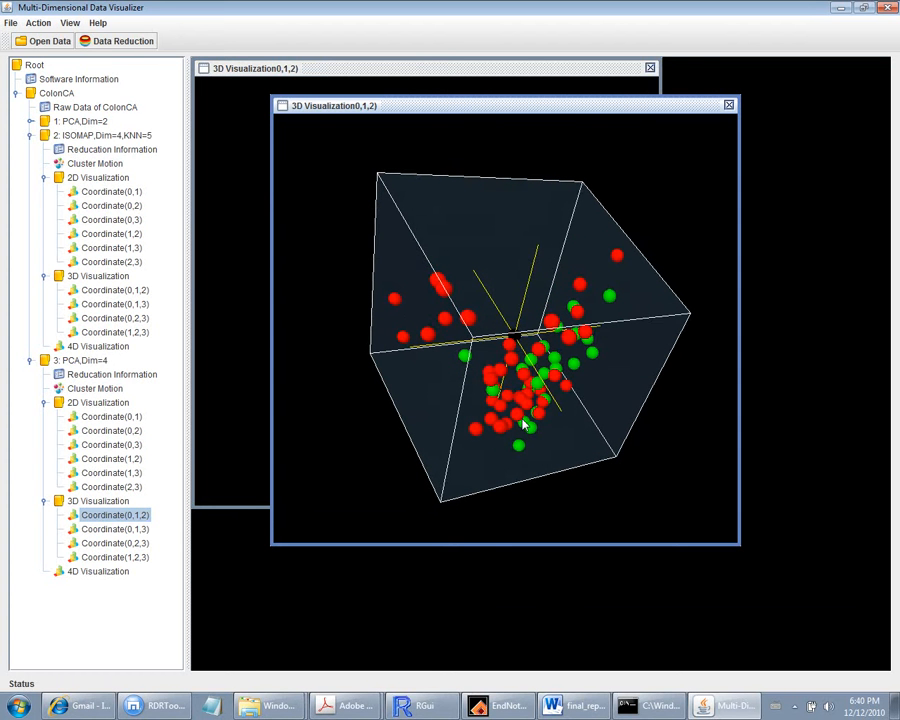
drag(503, 436, 131, 414)
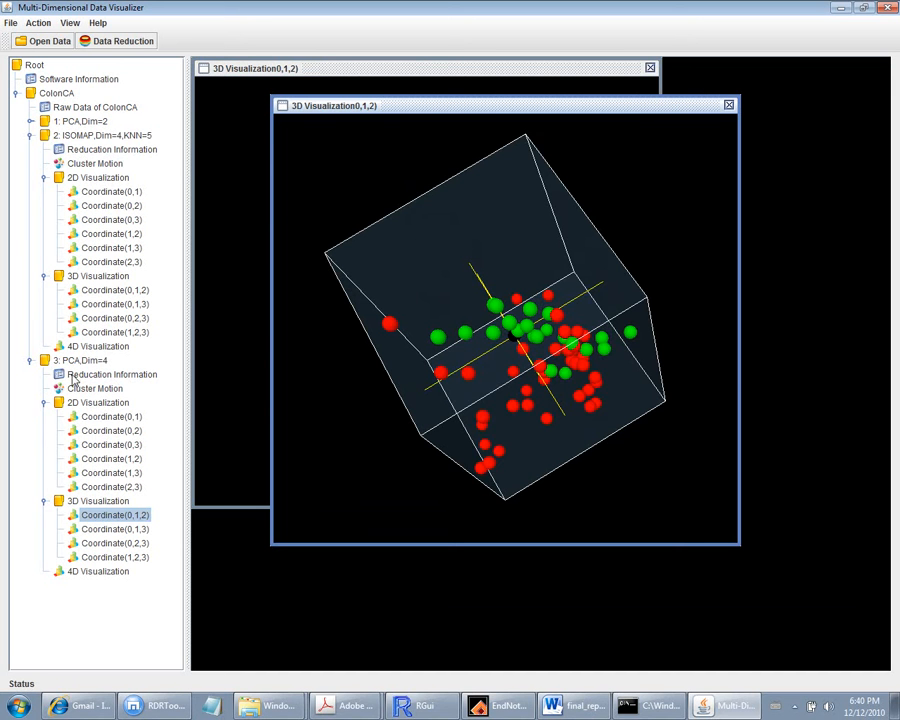
drag(480, 167, 456, 352)
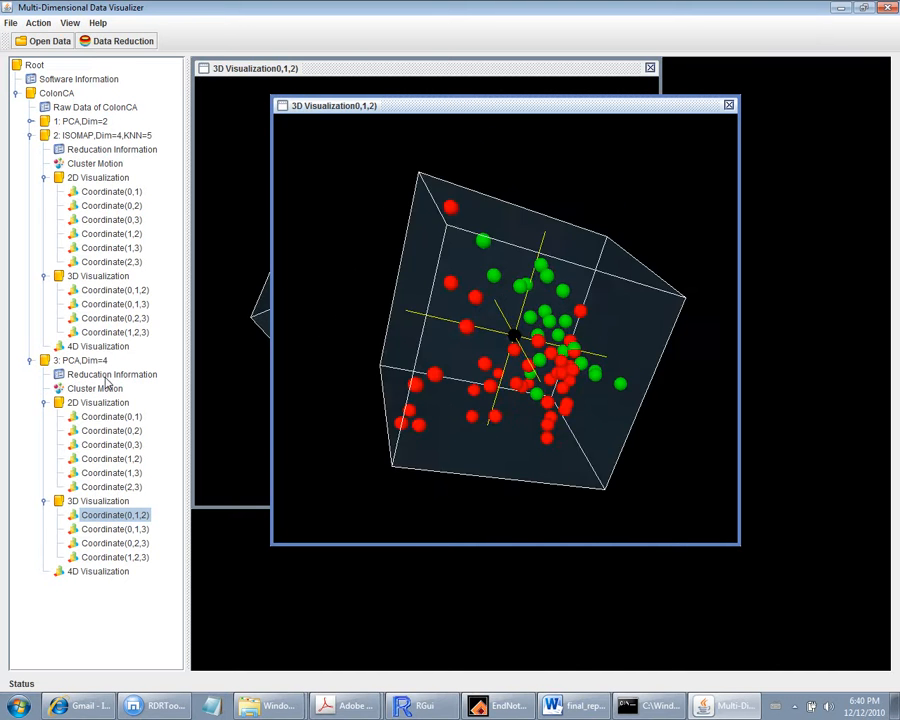
Open the reduction information of the PCA Dim=4 result and place its table beside the PCA 3D plot.
double_click(112, 374)
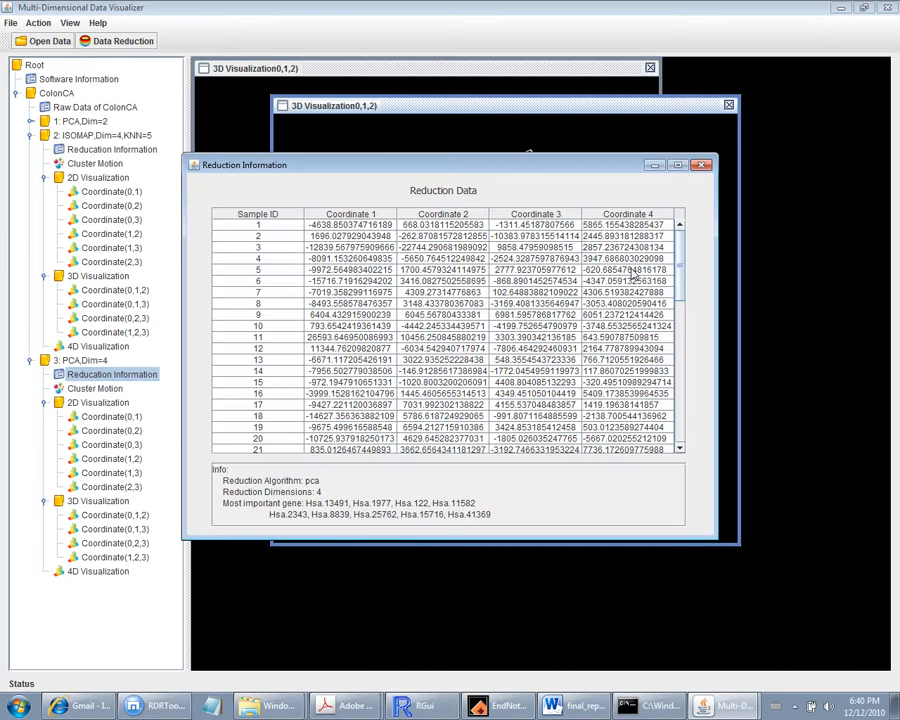
drag(467, 168, 764, 248)
drag(548, 106, 392, 106)
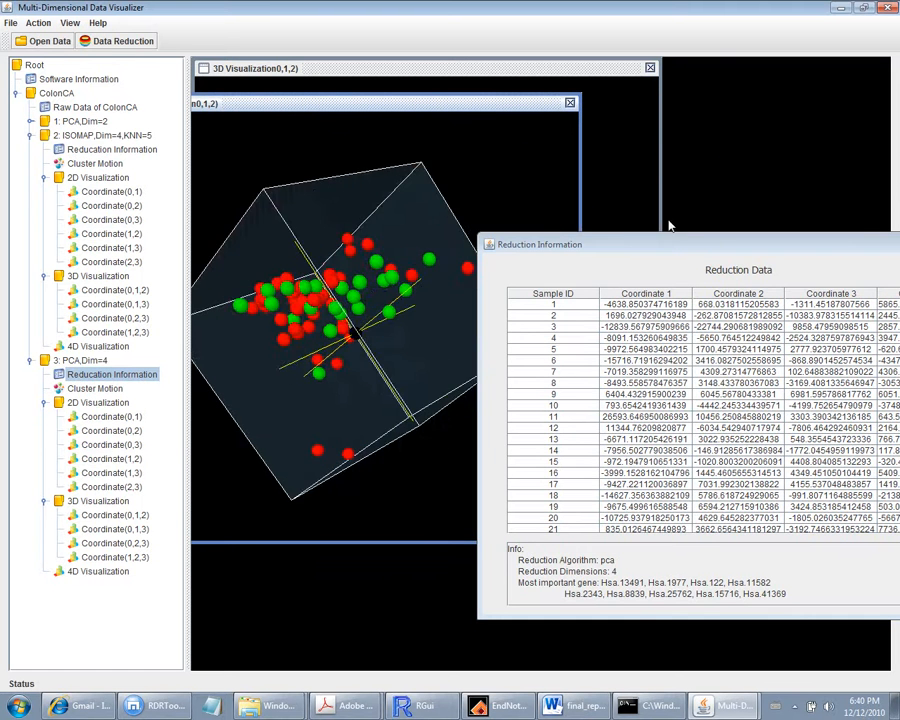
drag(618, 242, 710, 207)
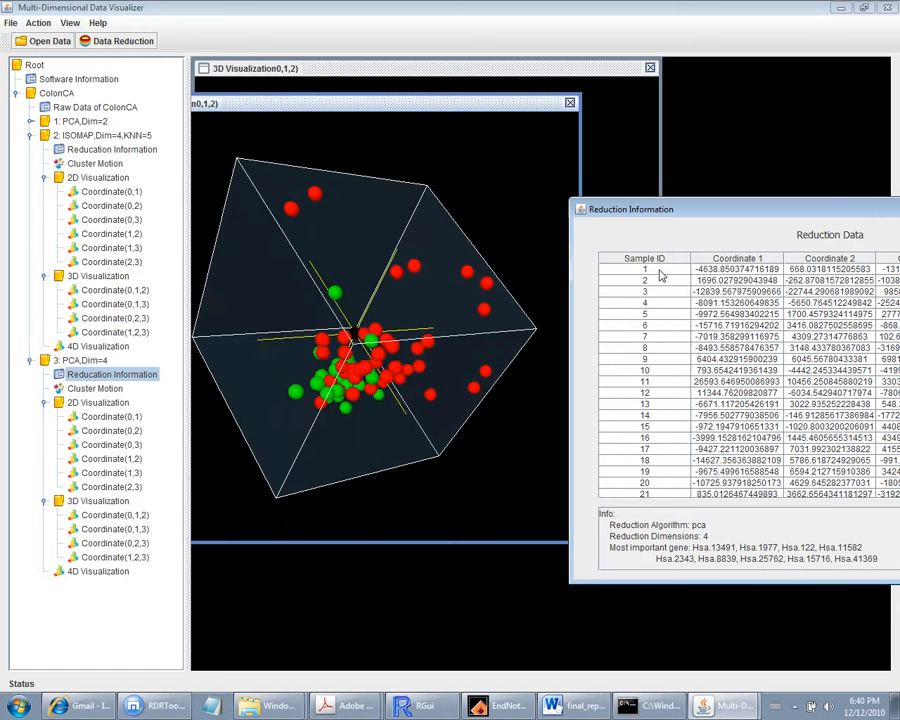
Select samples 1, 8 and 17 one after another in the reduction table to locate each in the 3D plot.
click(659, 271)
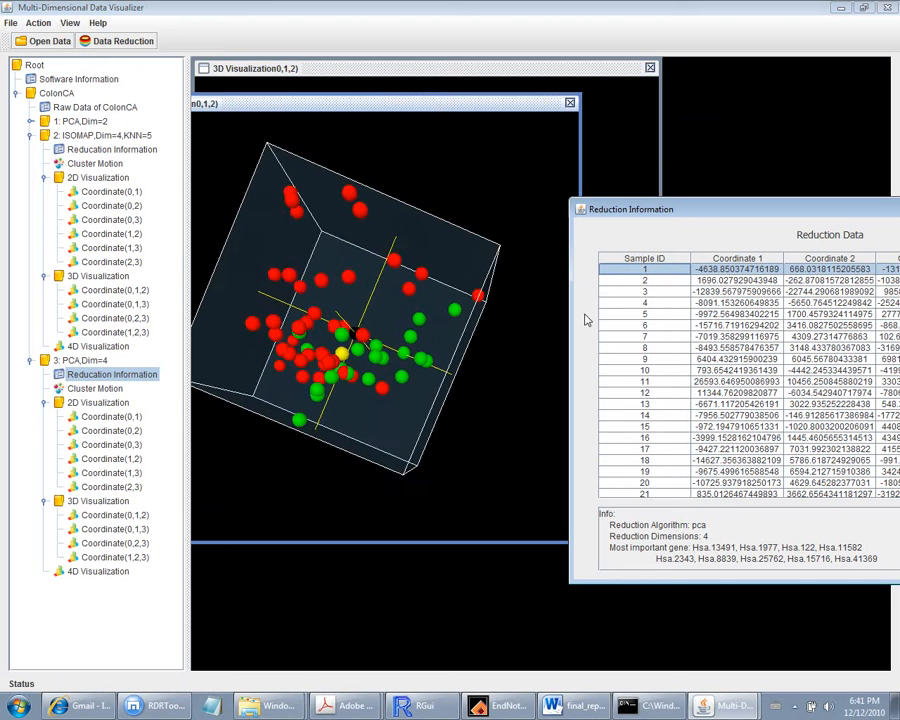
click(649, 348)
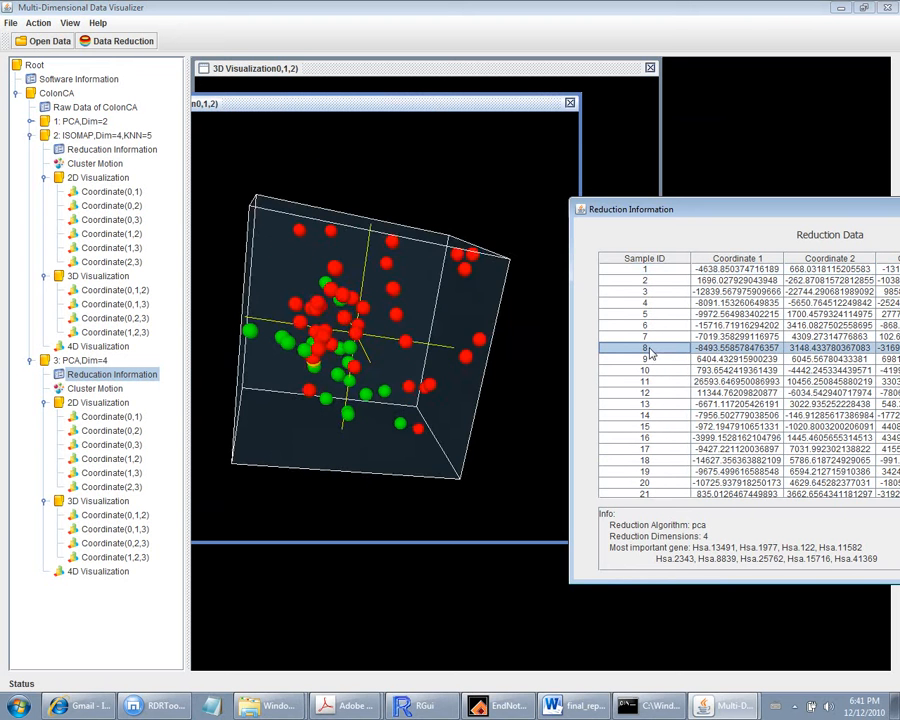
drag(411, 427, 349, 252)
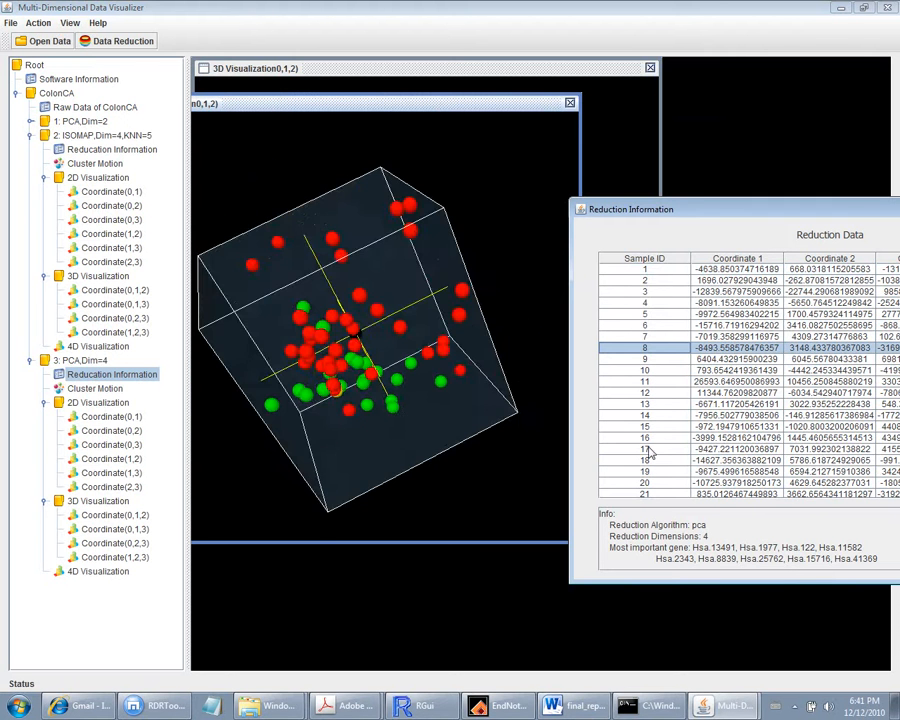
click(720, 449)
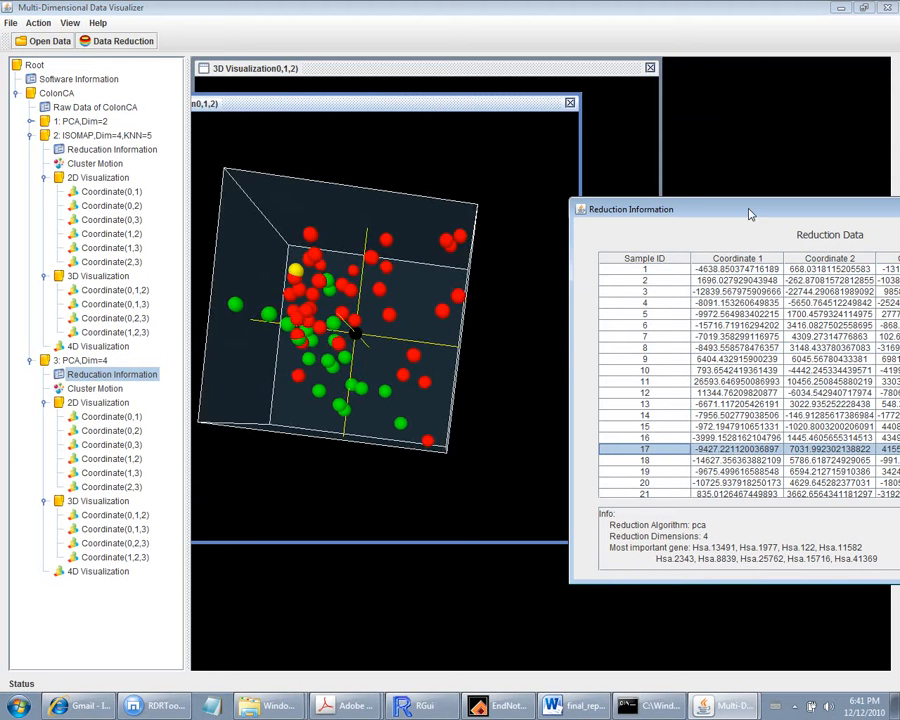
Bring the reduction information table fully into view, and close it along with both 3D plots.
drag(748, 211, 580, 190)
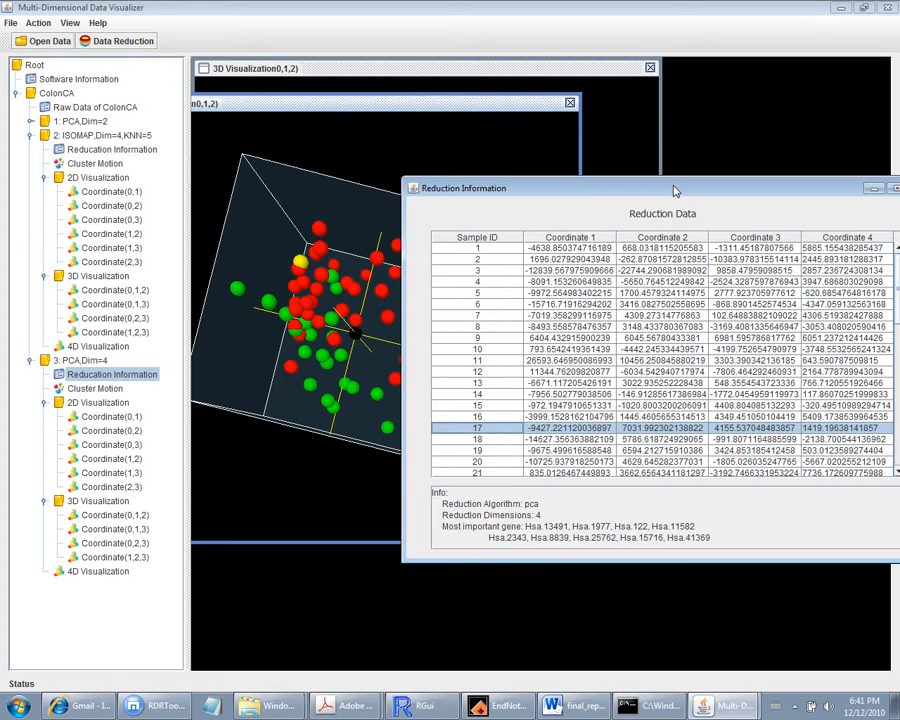
drag(578, 192, 405, 203)
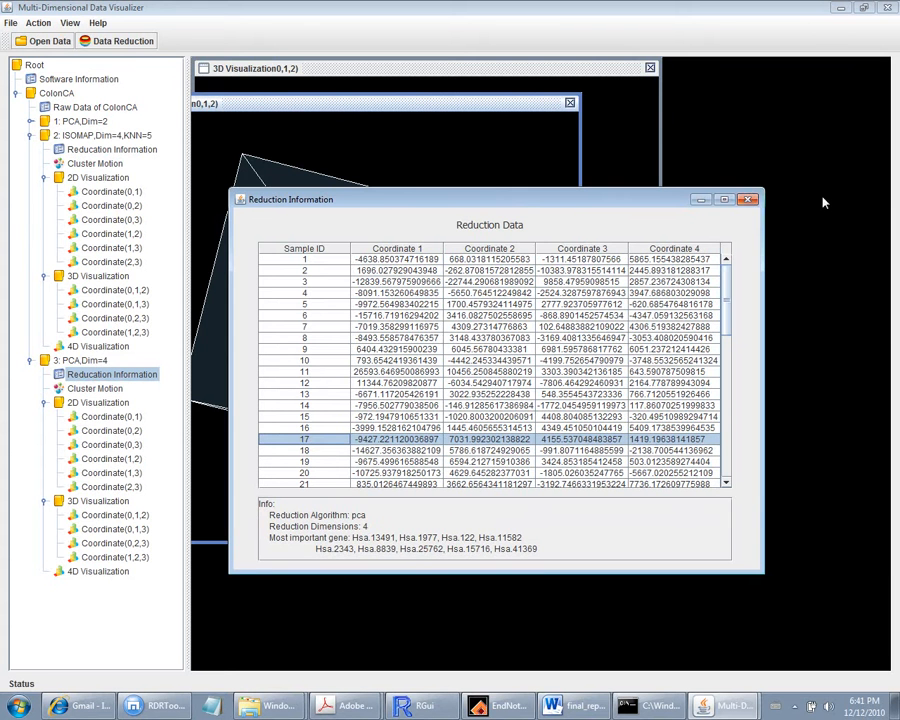
click(750, 201)
click(570, 103)
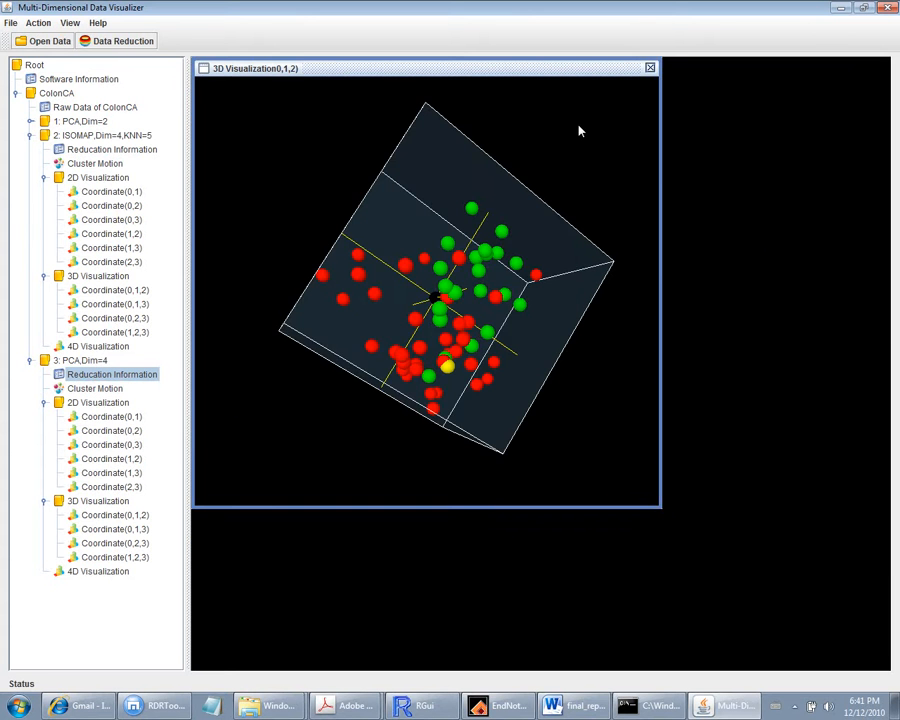
click(650, 68)
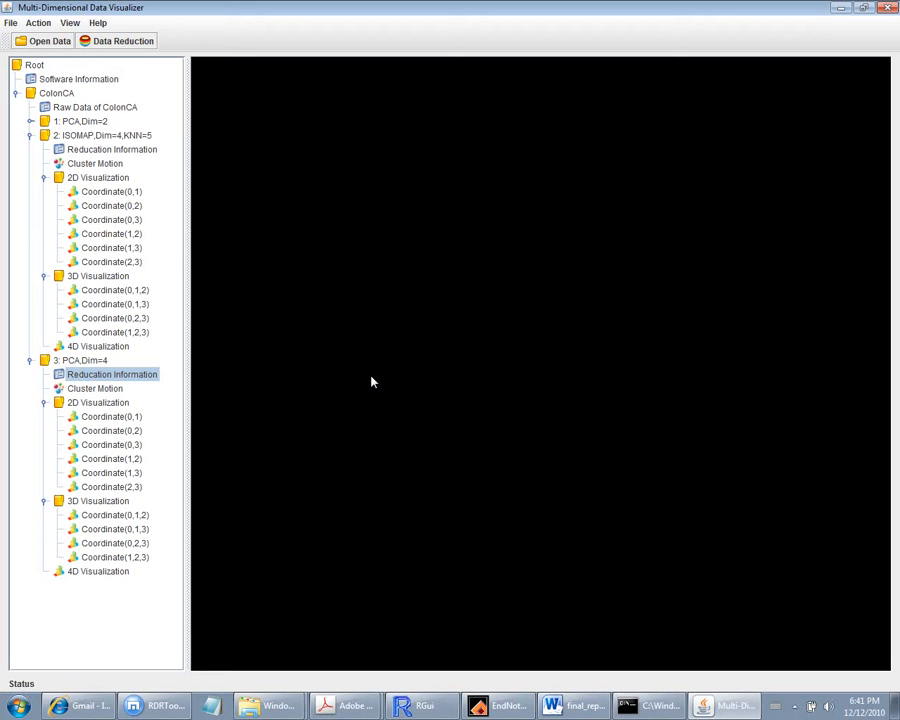
Open Cluster Motion for the ISOMAP and PCA (Dim=4) reductions and spread the two windows apart.
double_click(95, 163)
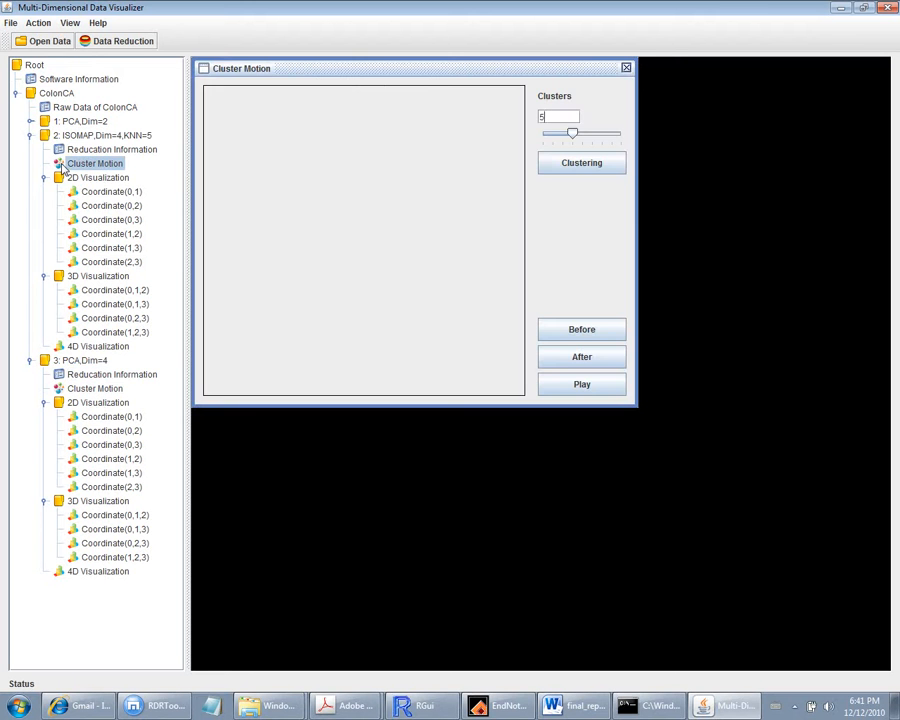
click(95, 388)
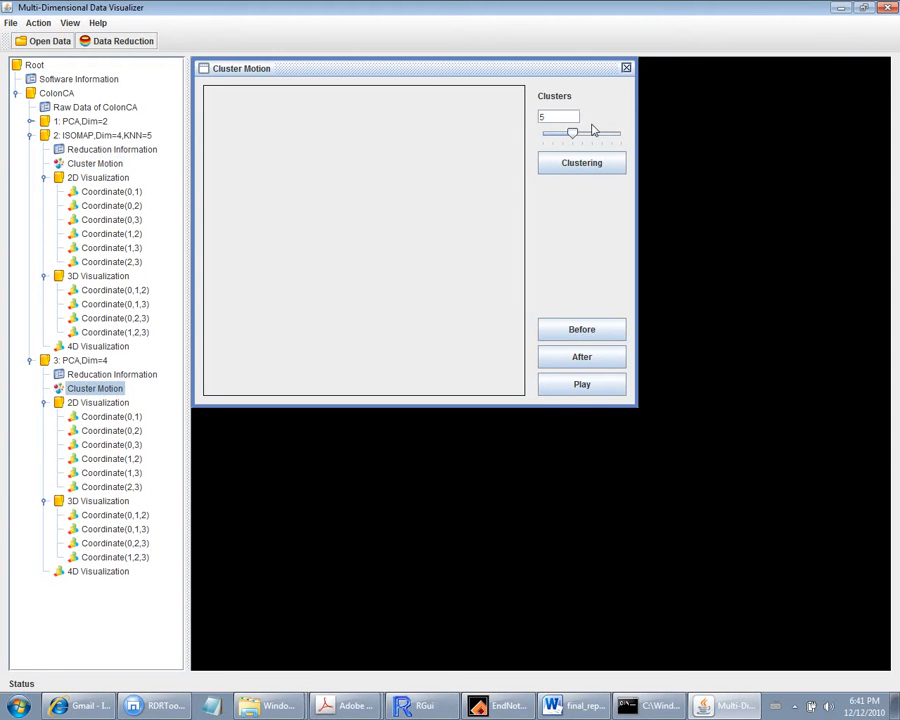
drag(428, 74, 763, 117)
drag(398, 76, 444, 128)
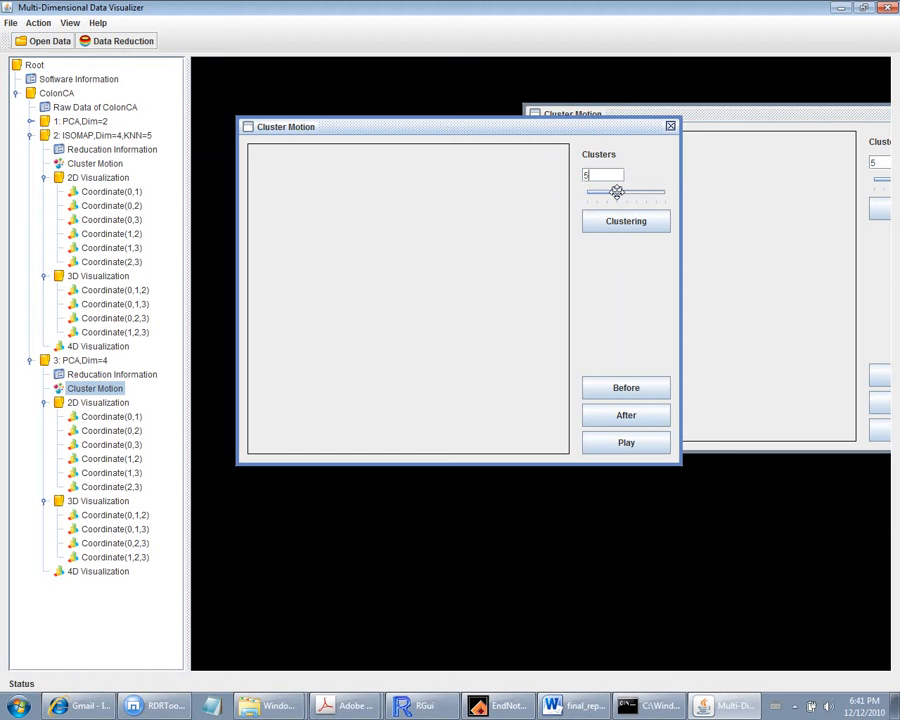
Try 10 clusters in the front Cluster Motion window, set the count back to 5, run the clustering and move the window fully into view.
drag(616, 192, 664, 190)
drag(593, 127, 538, 107)
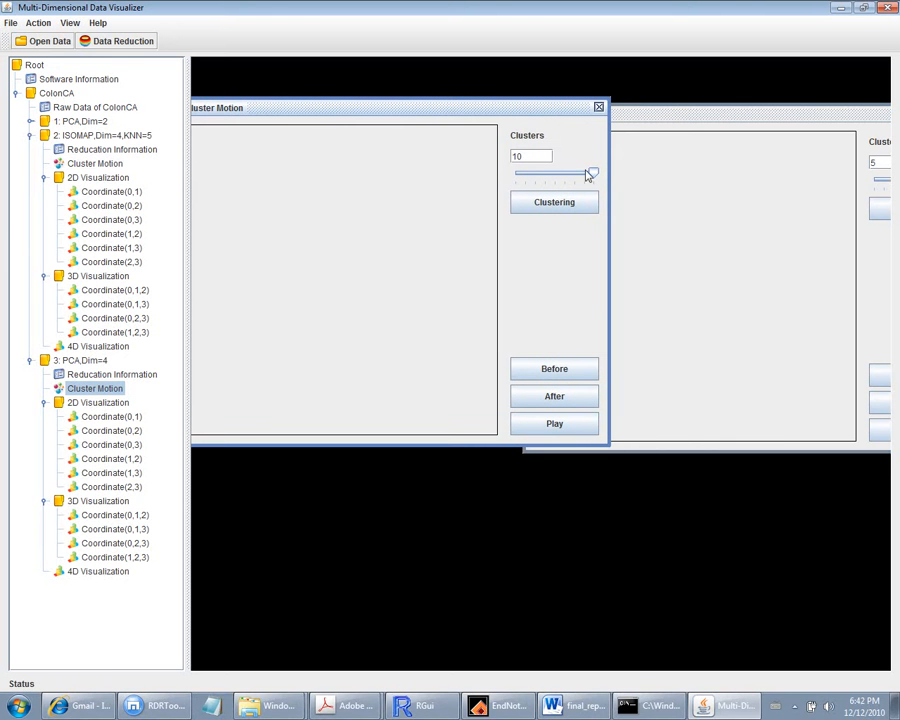
drag(591, 172, 545, 173)
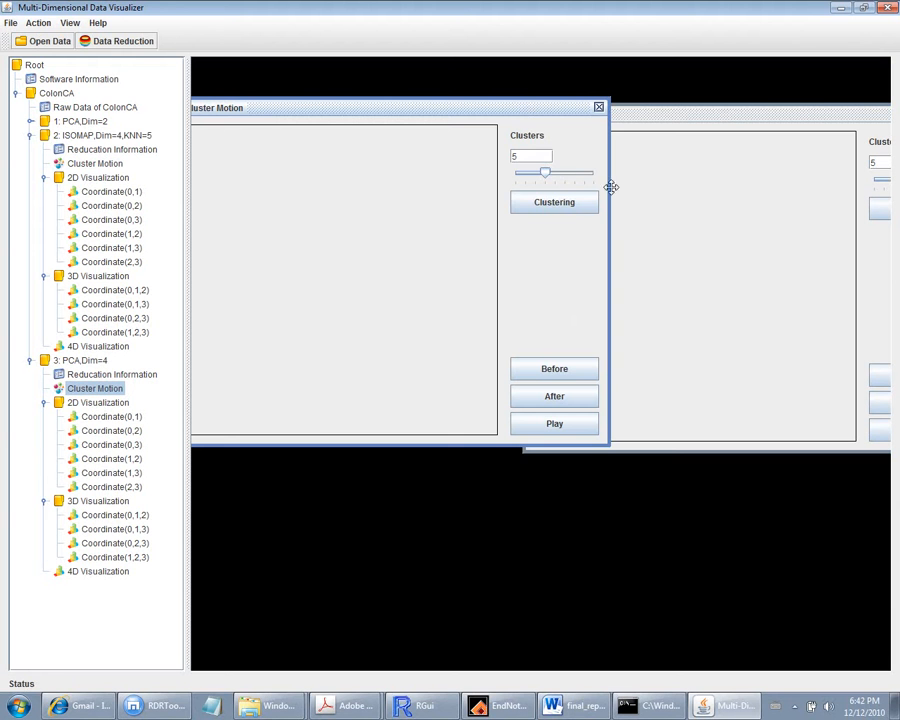
click(558, 207)
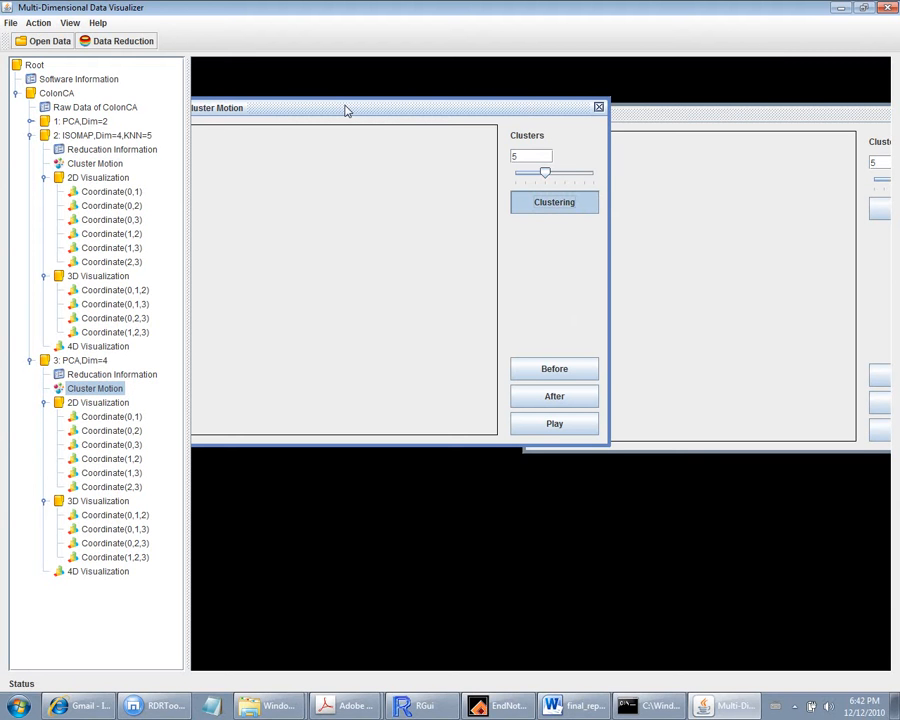
drag(346, 110, 401, 113)
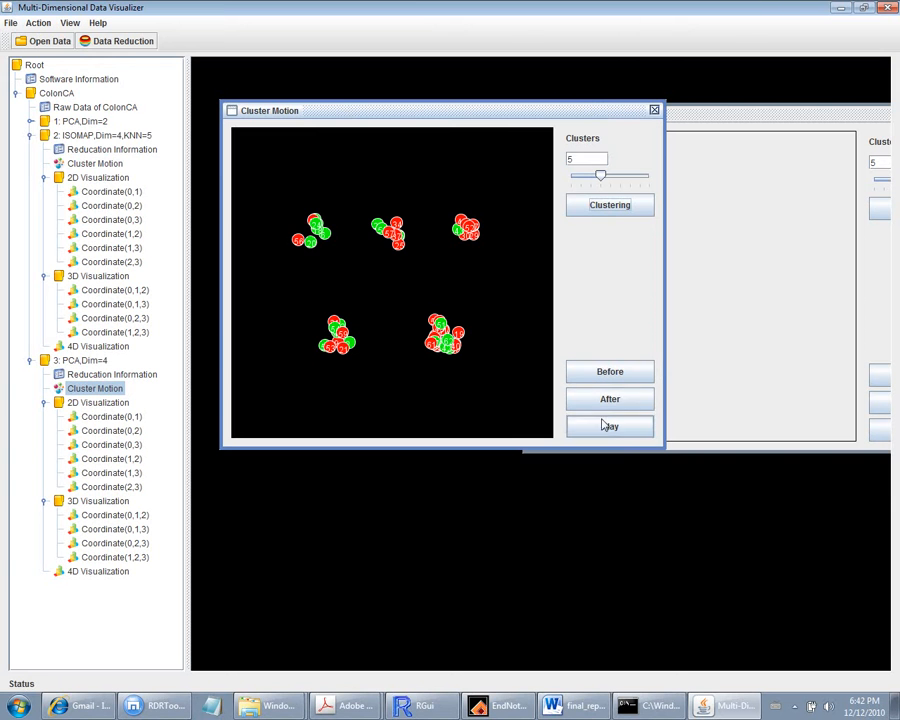
Compare the clusters before and after the reduction in the clustered window, and play the motion between the two states.
click(634, 401)
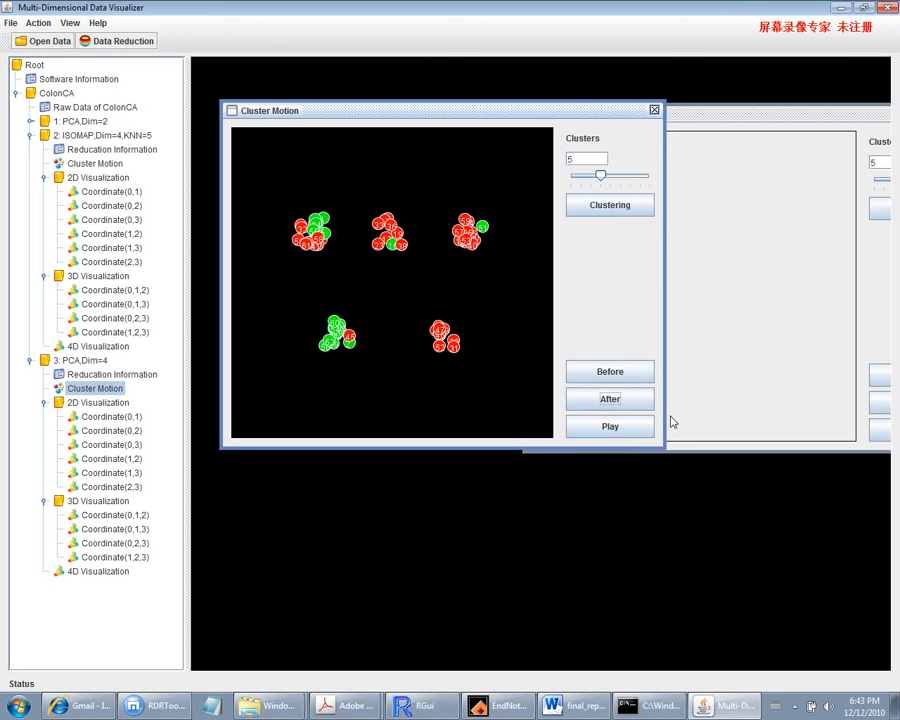
click(625, 427)
click(613, 400)
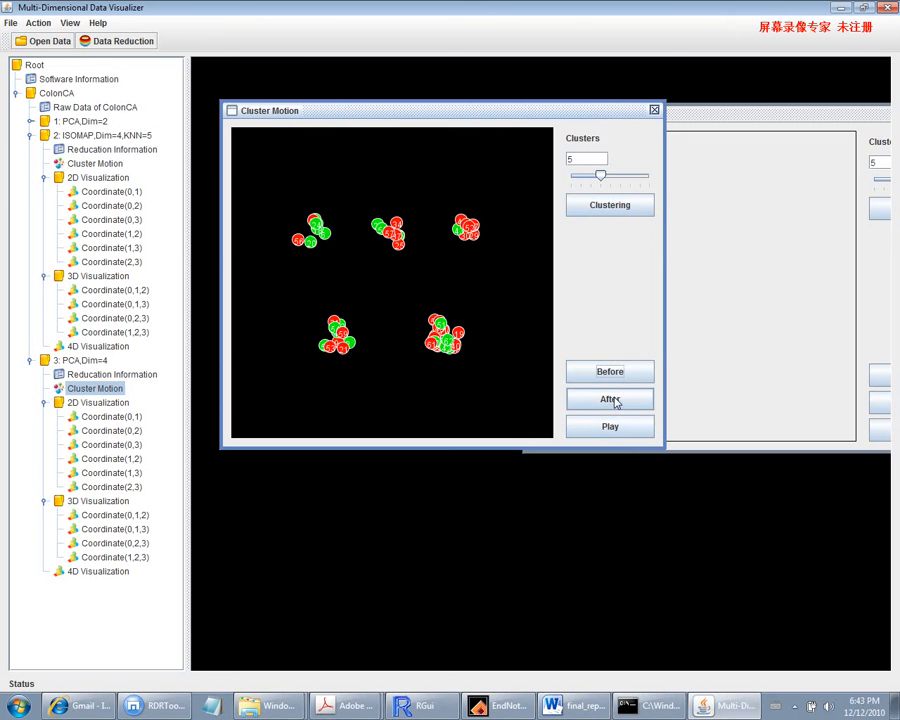
click(628, 431)
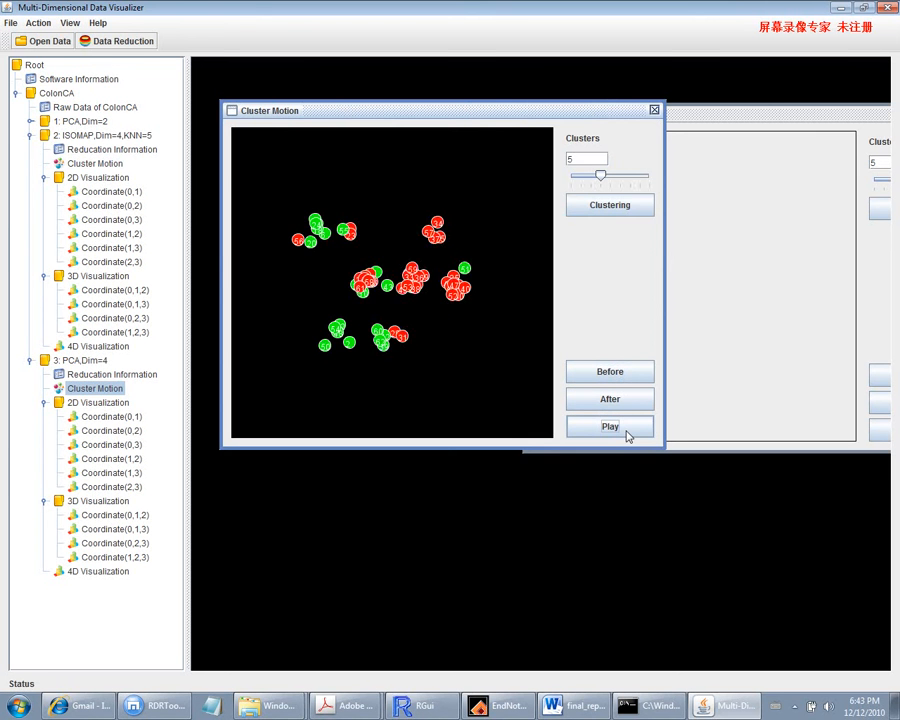
Close the already clustered Cluster Motion window and move the other, still empty one fully into view.
click(735, 151)
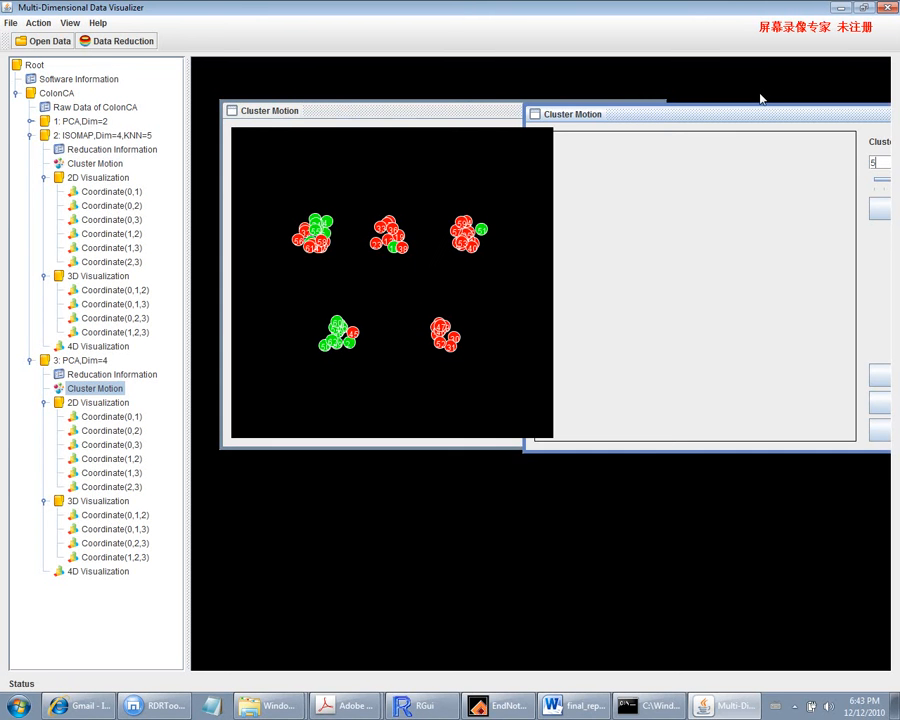
drag(761, 115, 689, 187)
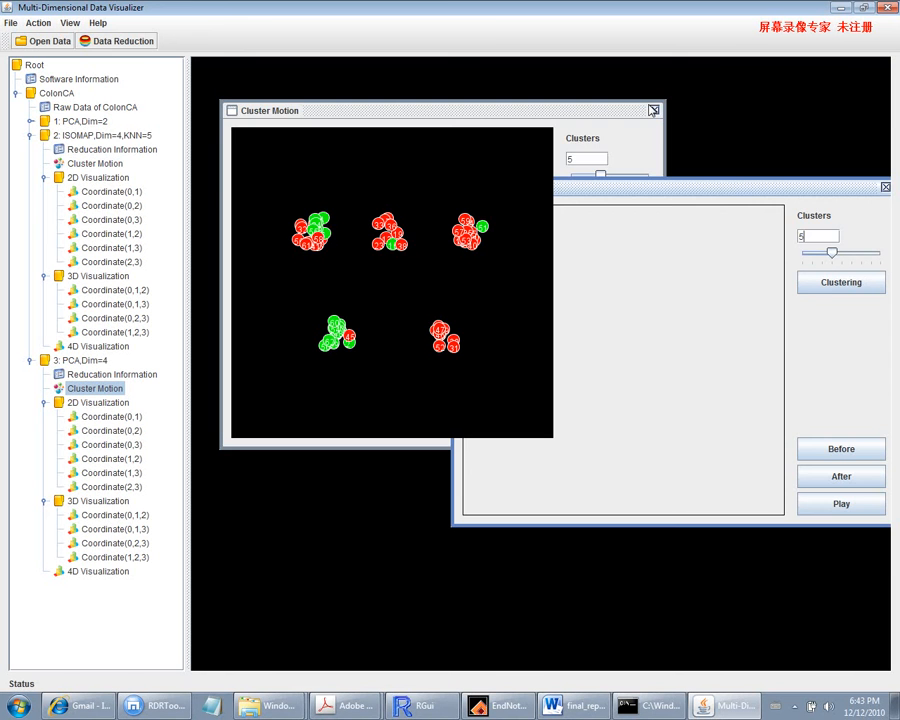
click(653, 110)
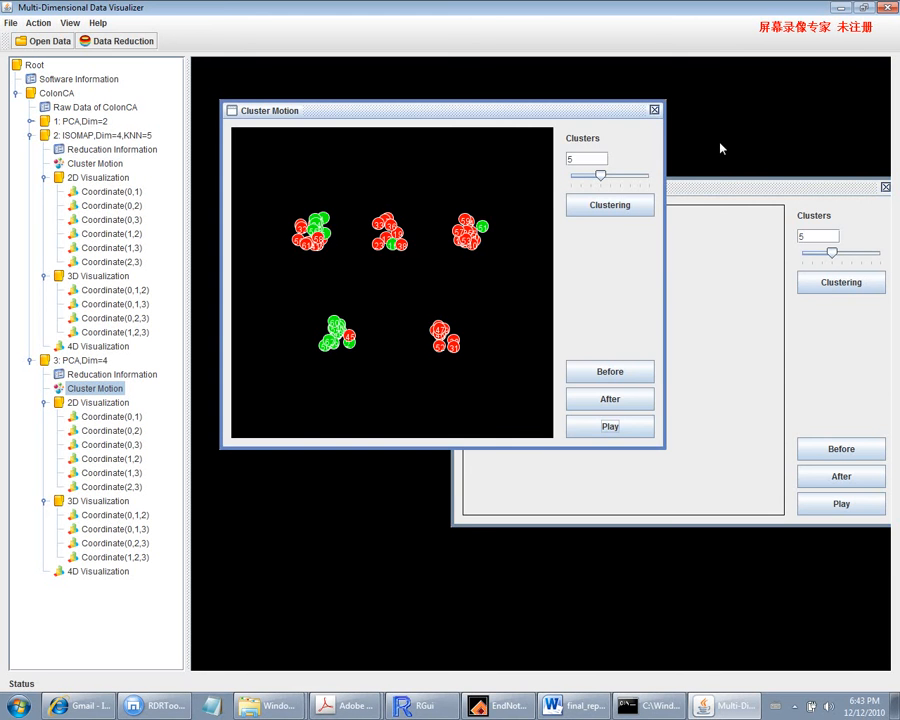
click(655, 111)
drag(715, 188, 545, 165)
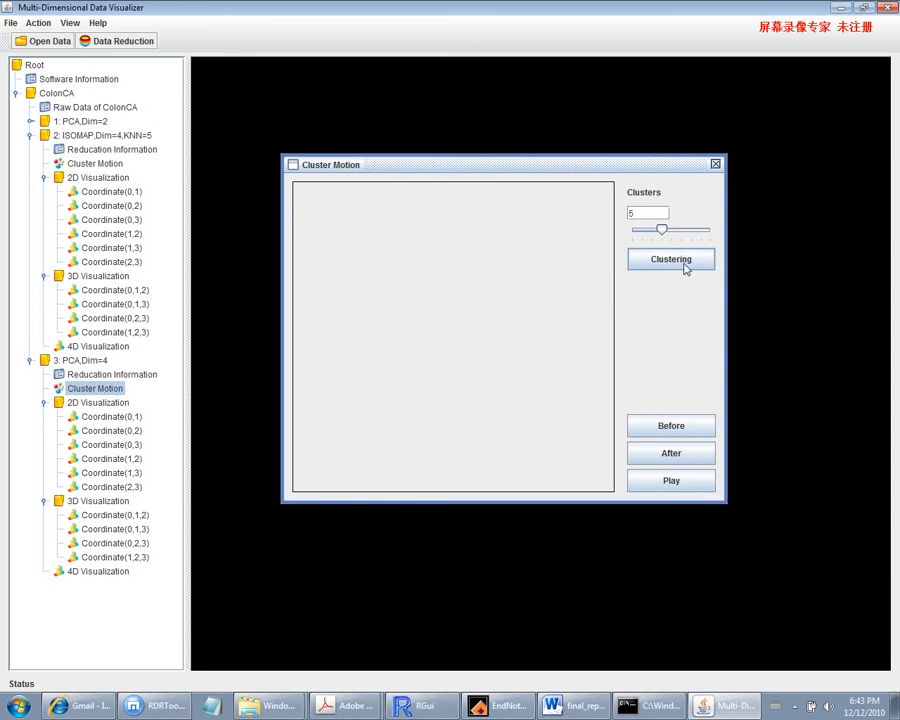
Run the clustering with 5 clusters in the remaining Cluster Motion window, play its motion, and close the window.
click(670, 262)
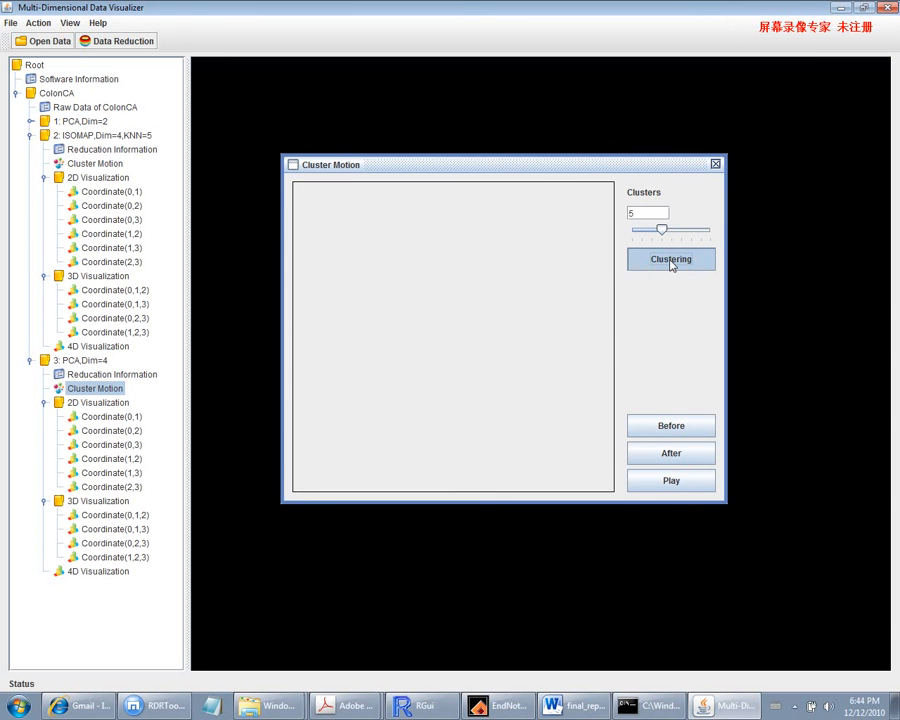
click(677, 479)
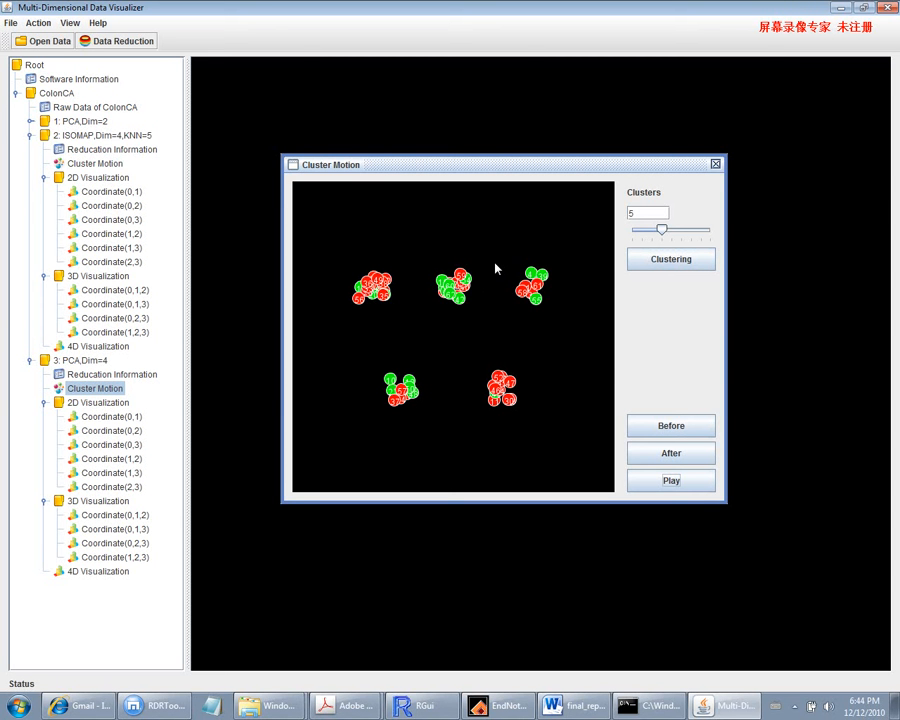
click(715, 164)
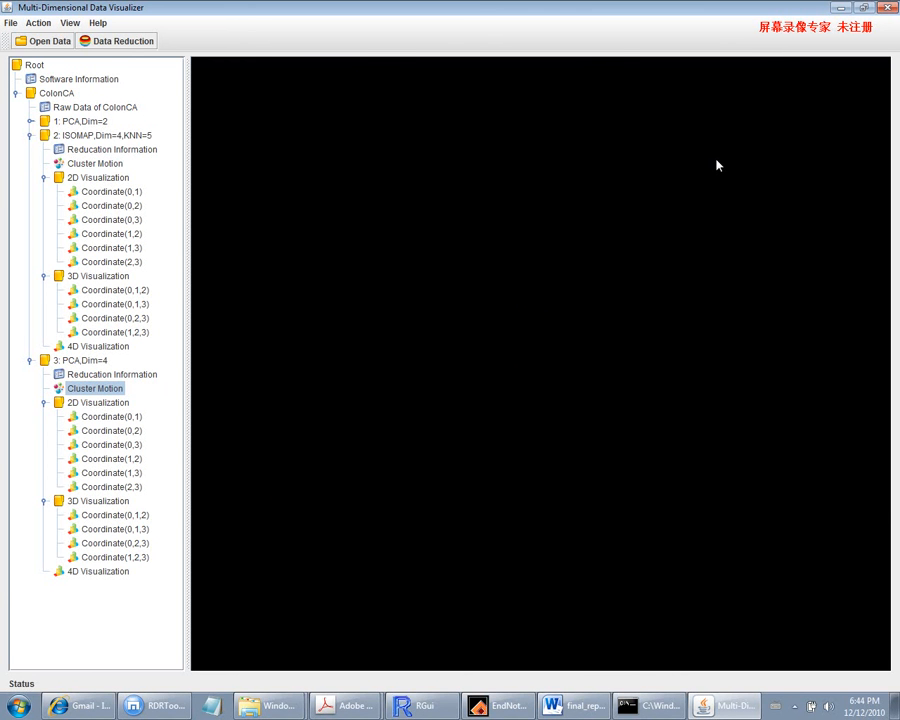